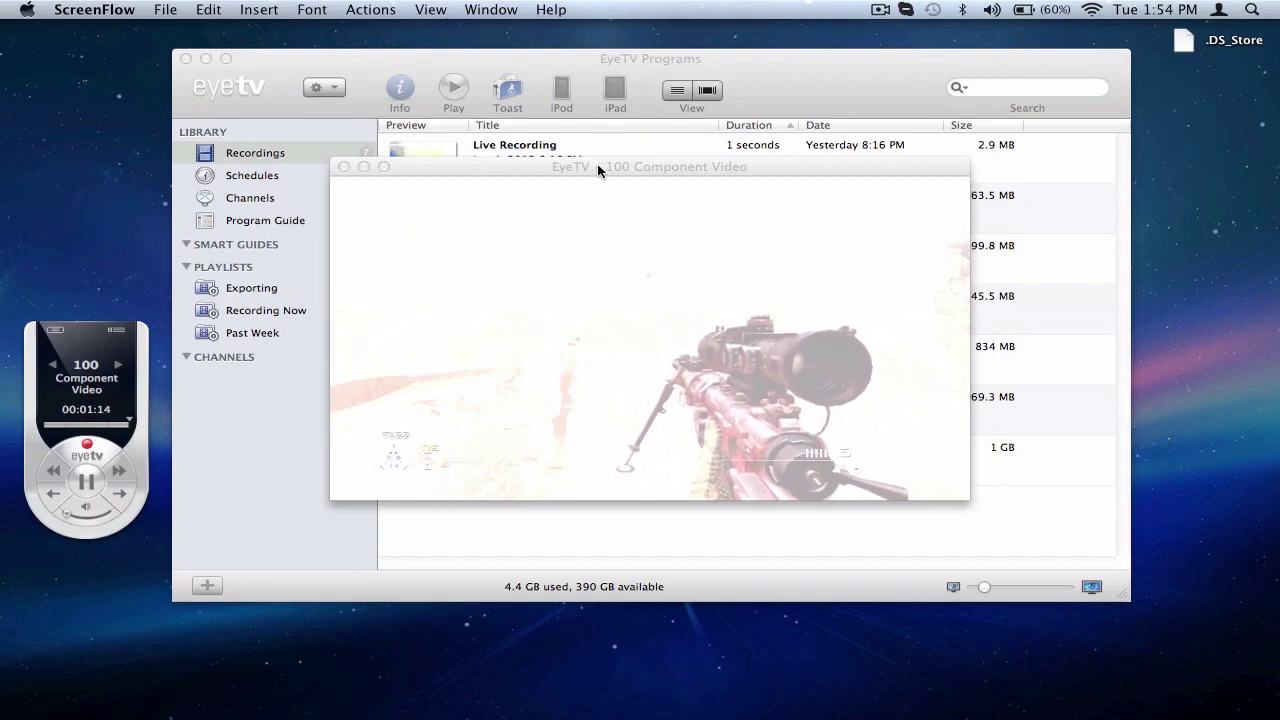
left_click_drag(592, 164, 641, 170)
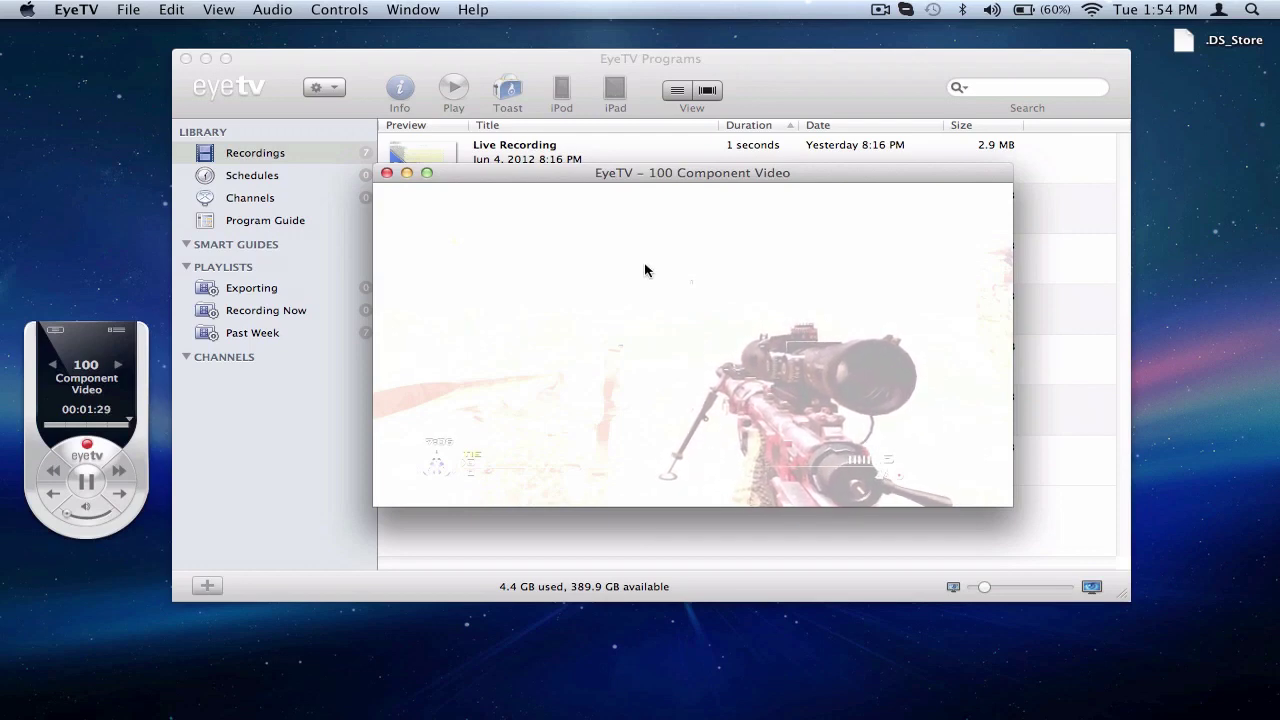
left_click_drag(591, 172, 542, 158)
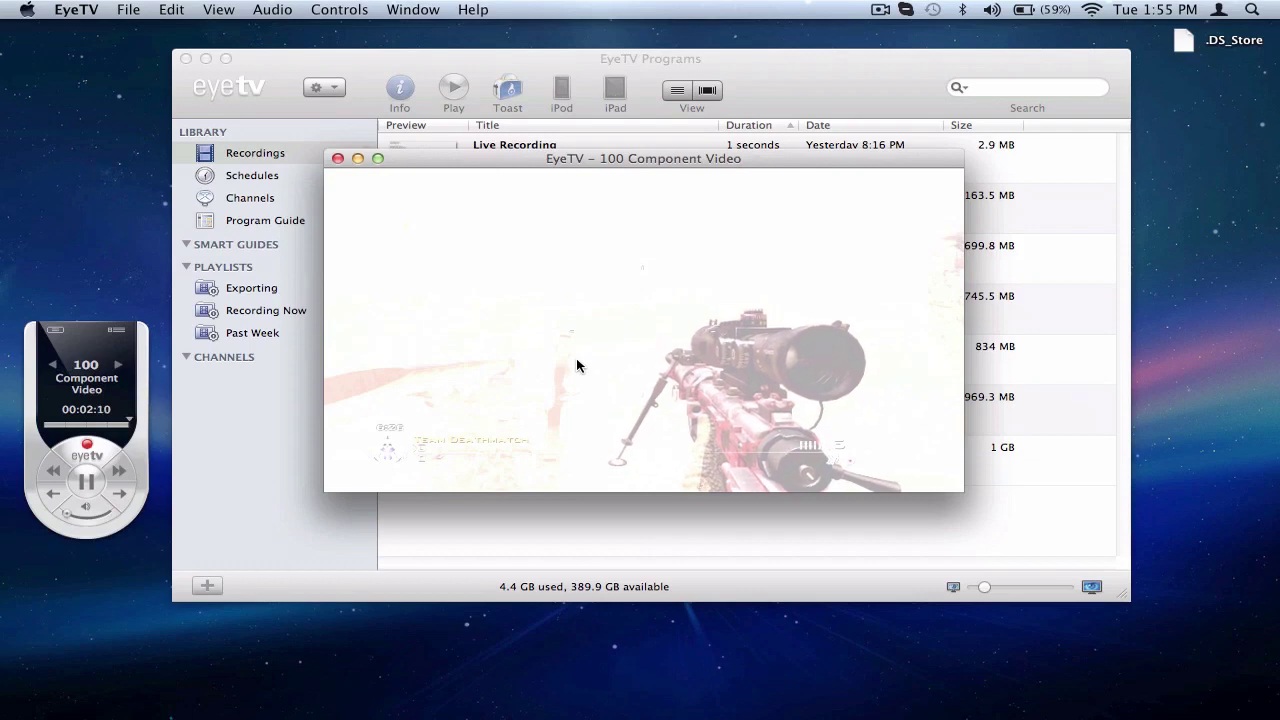
left_click_drag(591, 157, 507, 163)
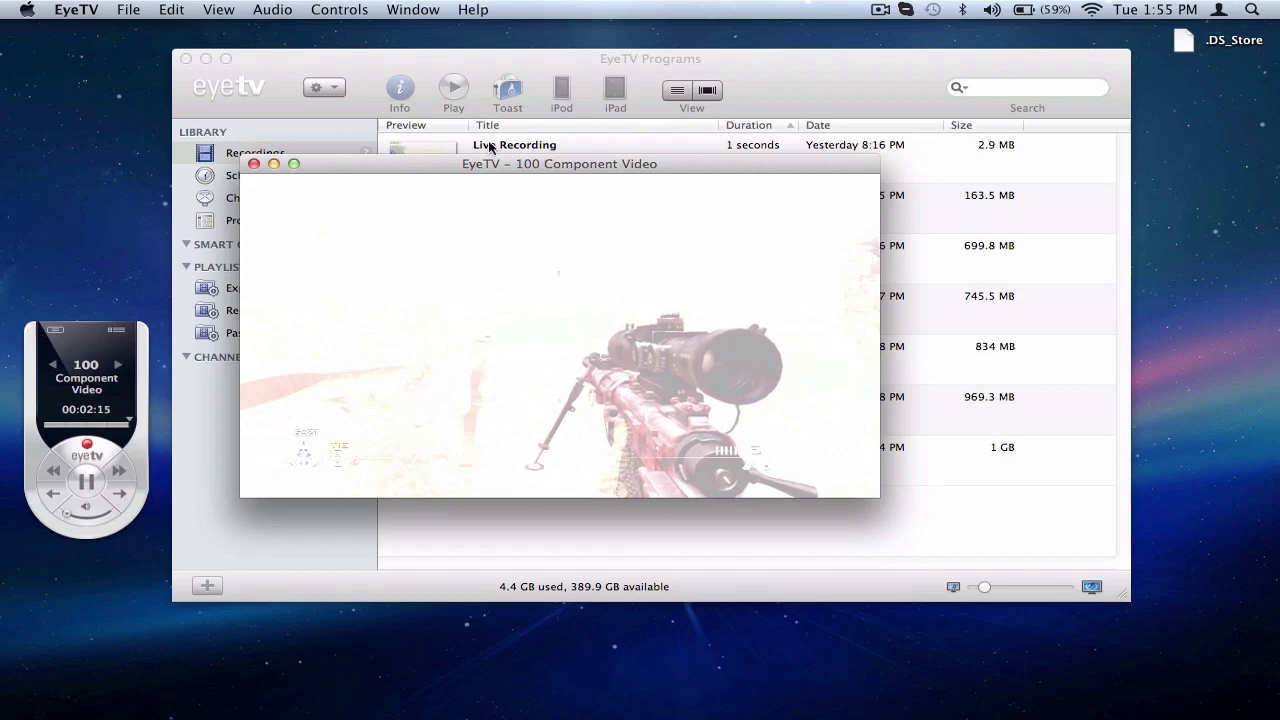
Record a short clip of the live component video and quit EyeTV
left_click(92, 447)
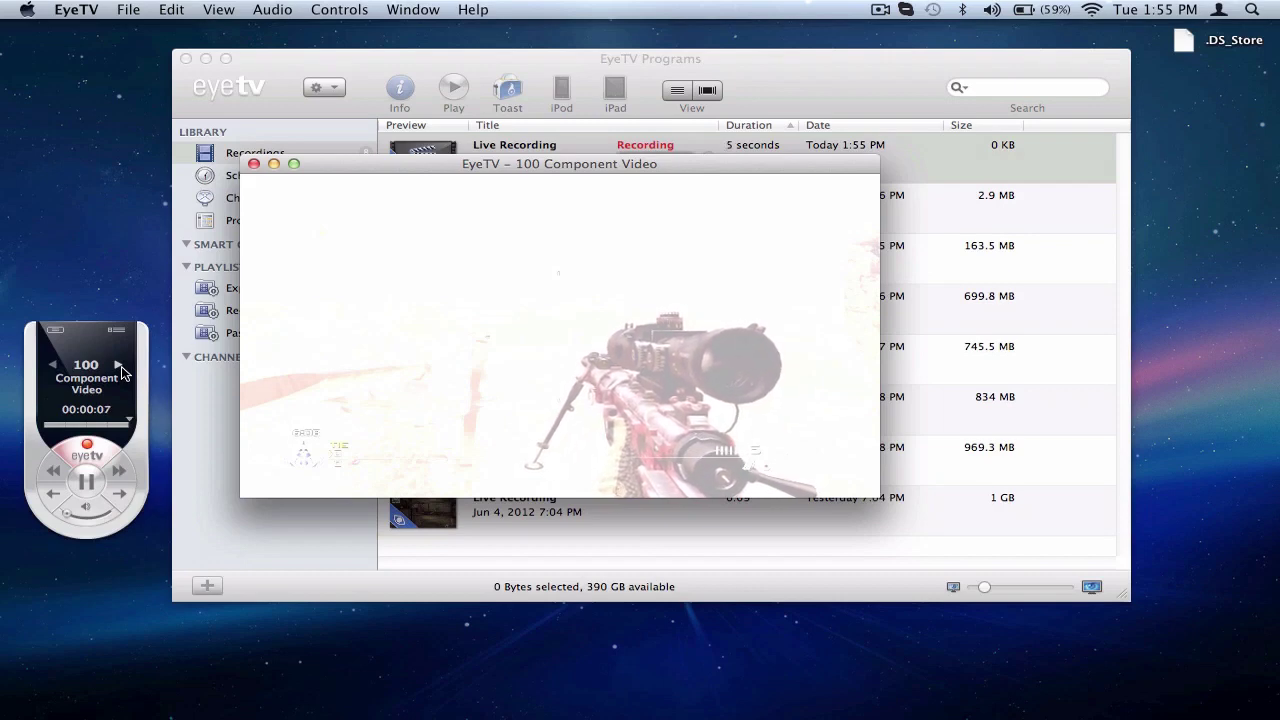
left_click(114, 443)
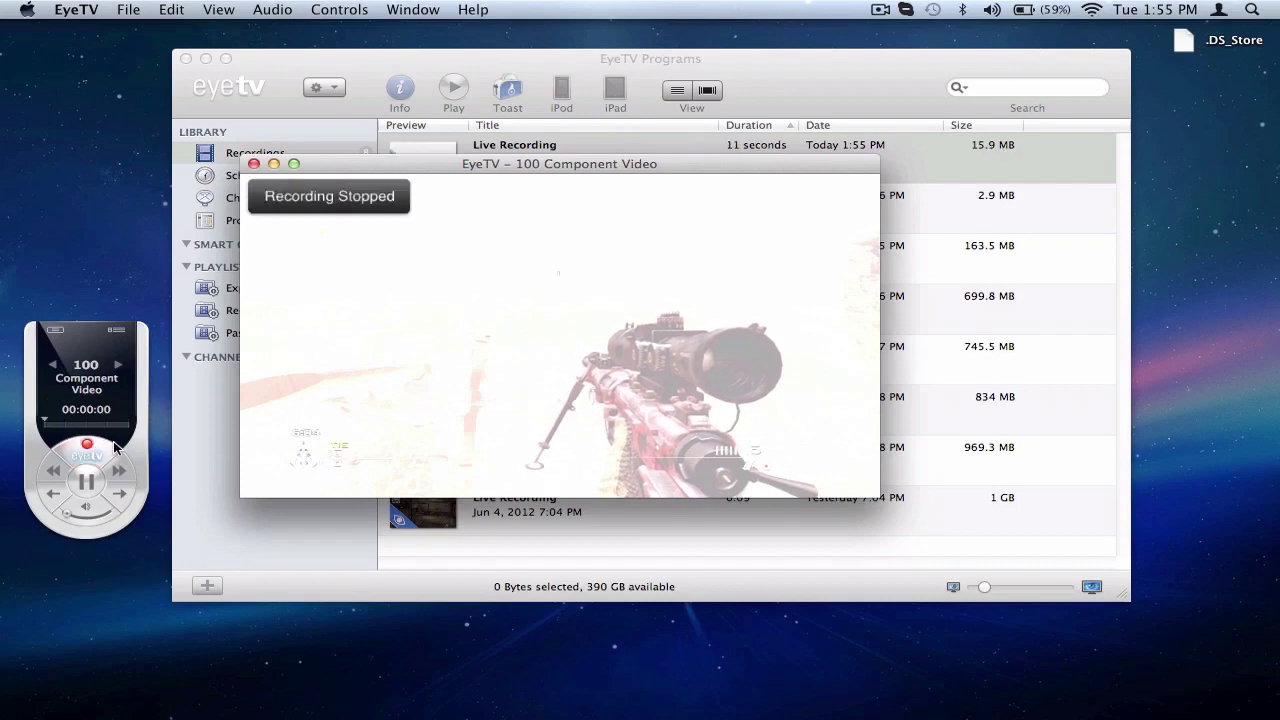
left_click(76, 10)
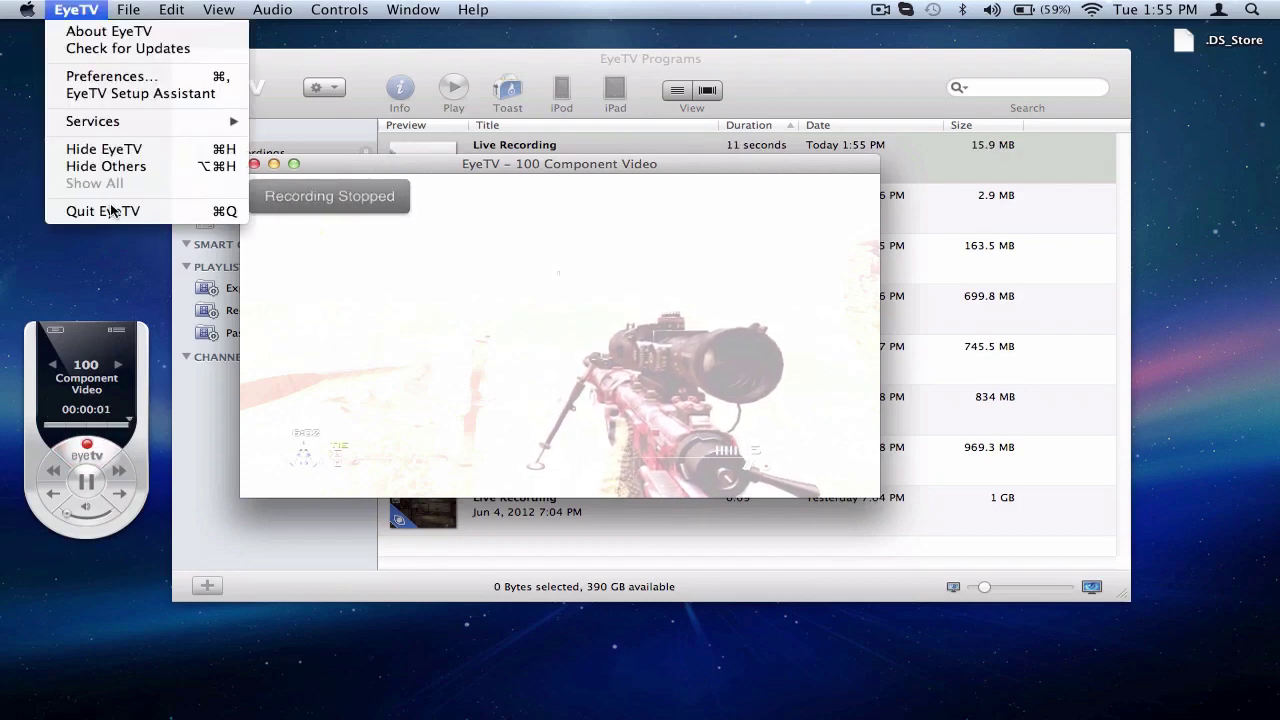
left_click(103, 211)
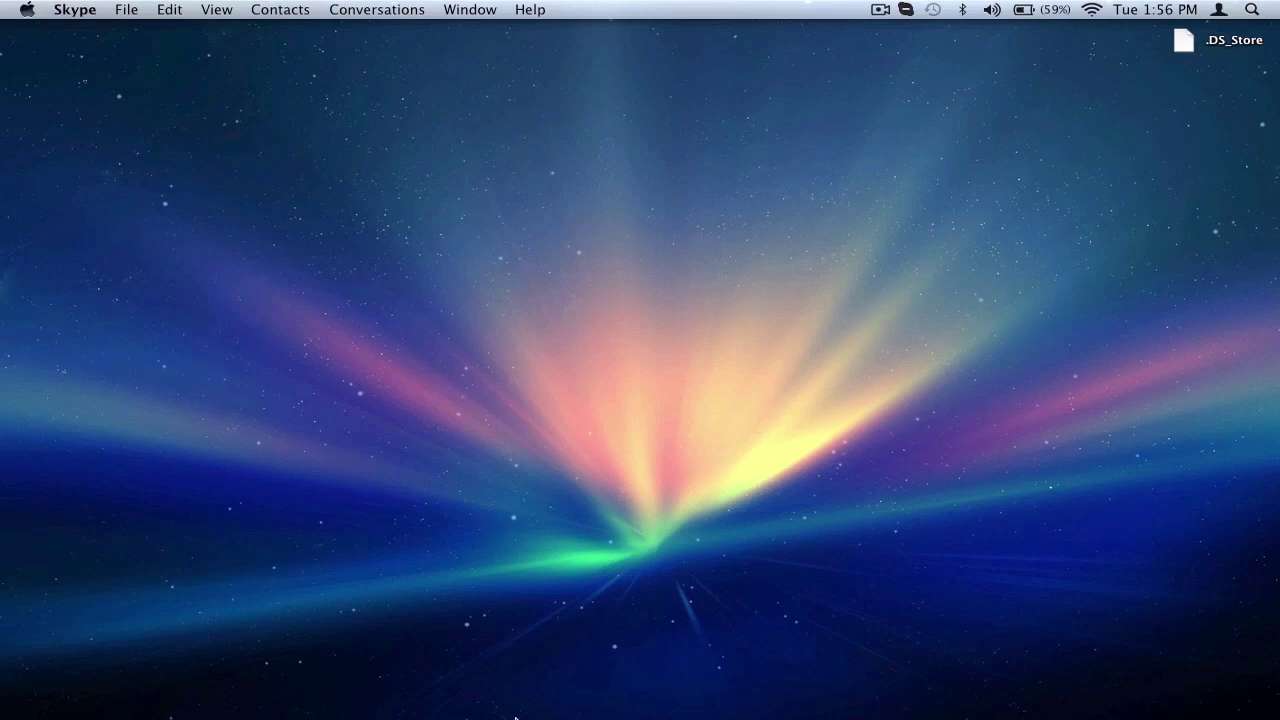
Switch to Firefox and look through the Purchase page of the HDPVRCapture website
left_click(355, 700)
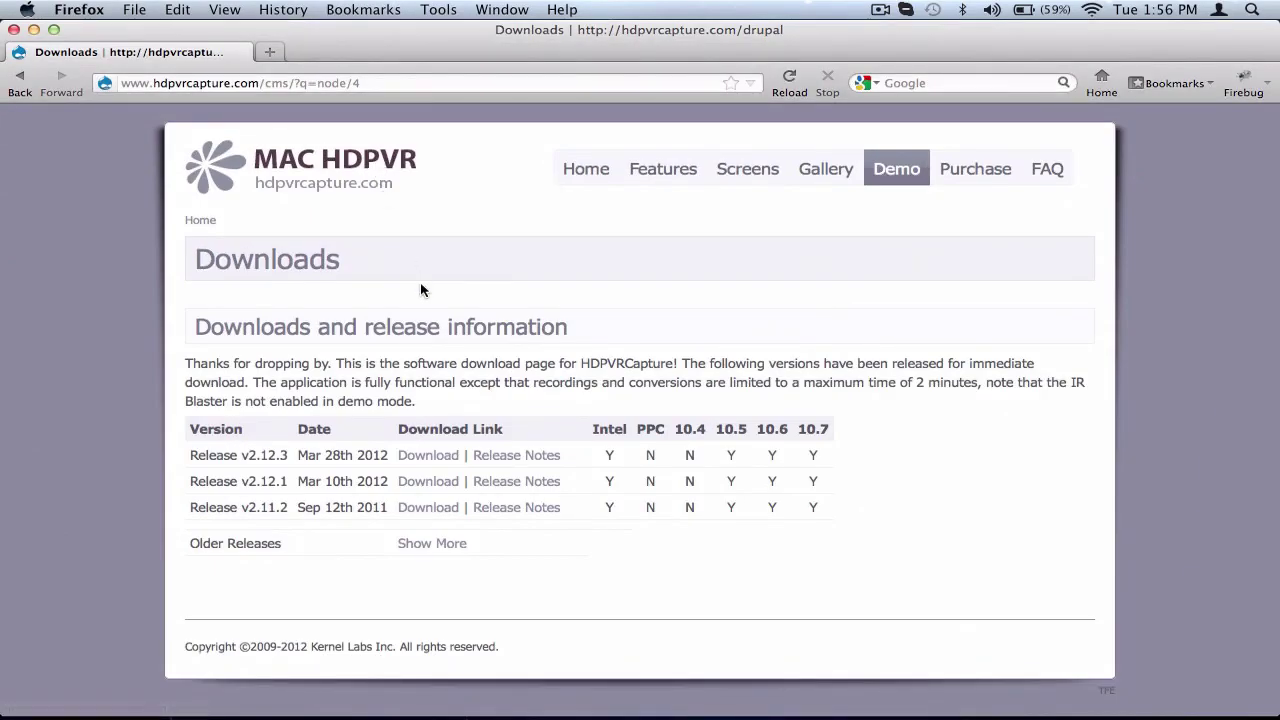
left_click(303, 84)
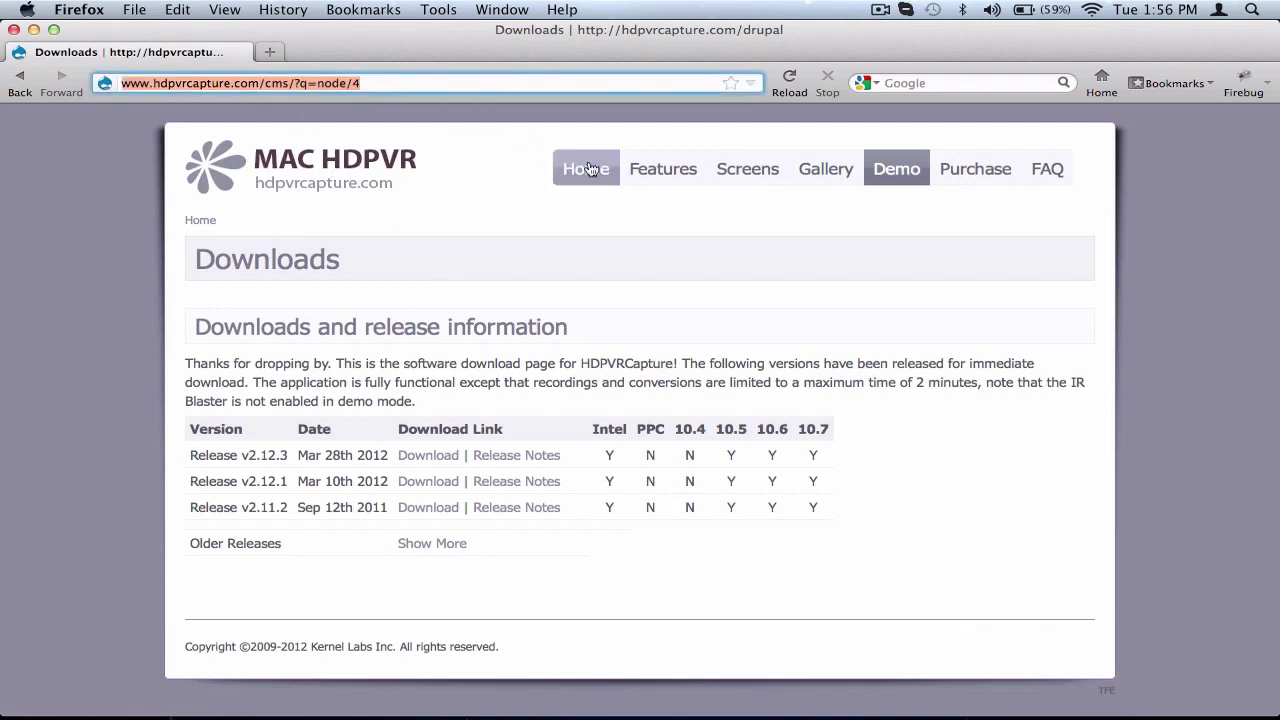
left_click(886, 158)
left_click(975, 170)
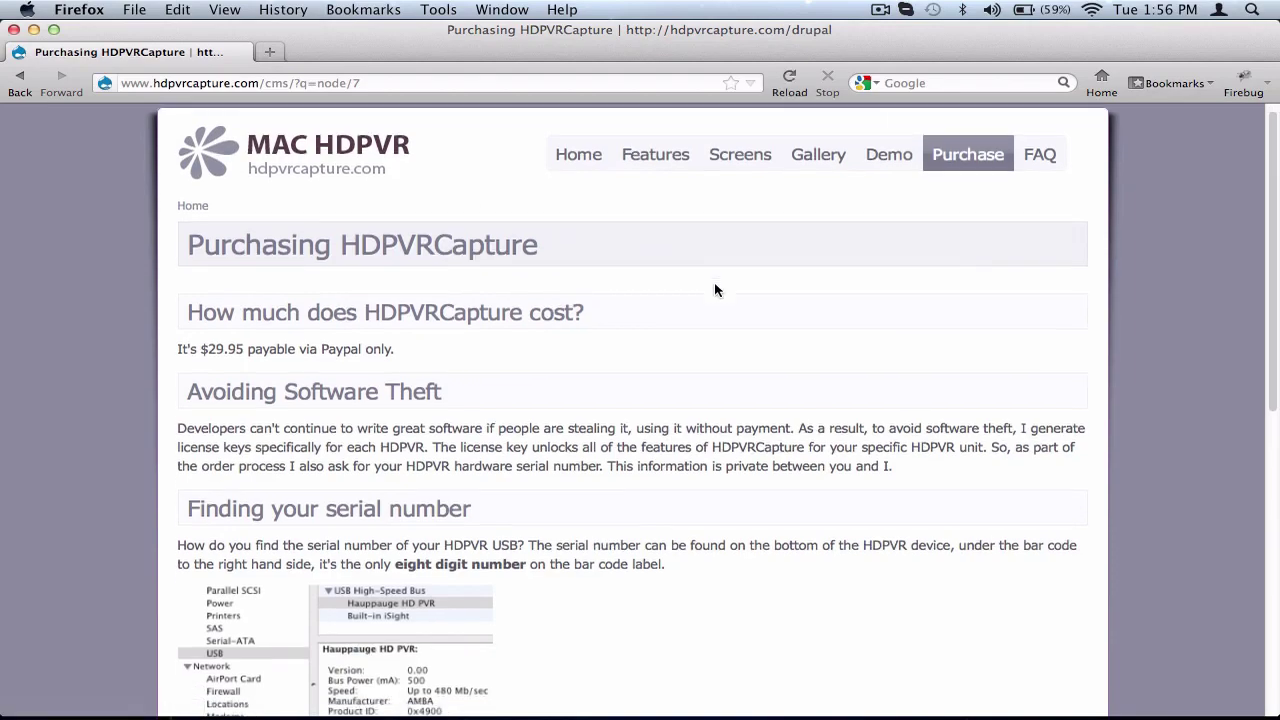
scroll(714, 287, "down", 10)
scroll(714, 289, "up", 10)
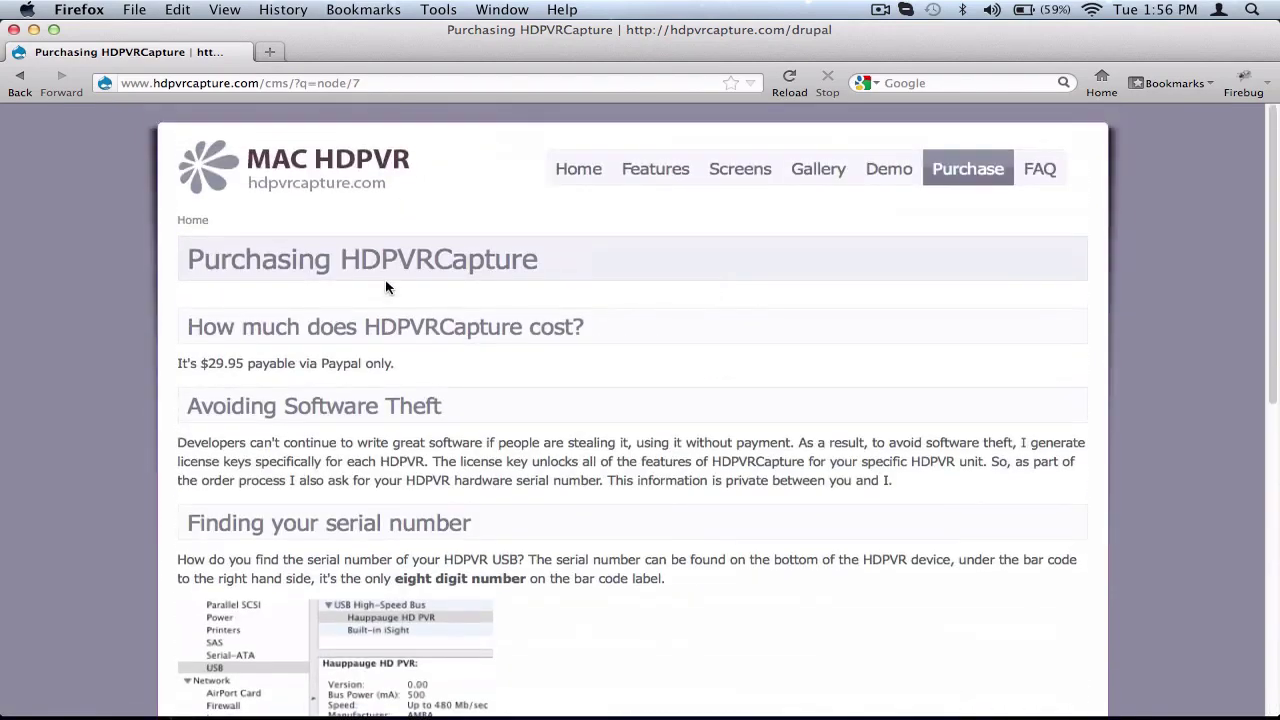
Return to the HDPVRCapture Demo page with the download links and minimize the browser window
left_click(893, 177)
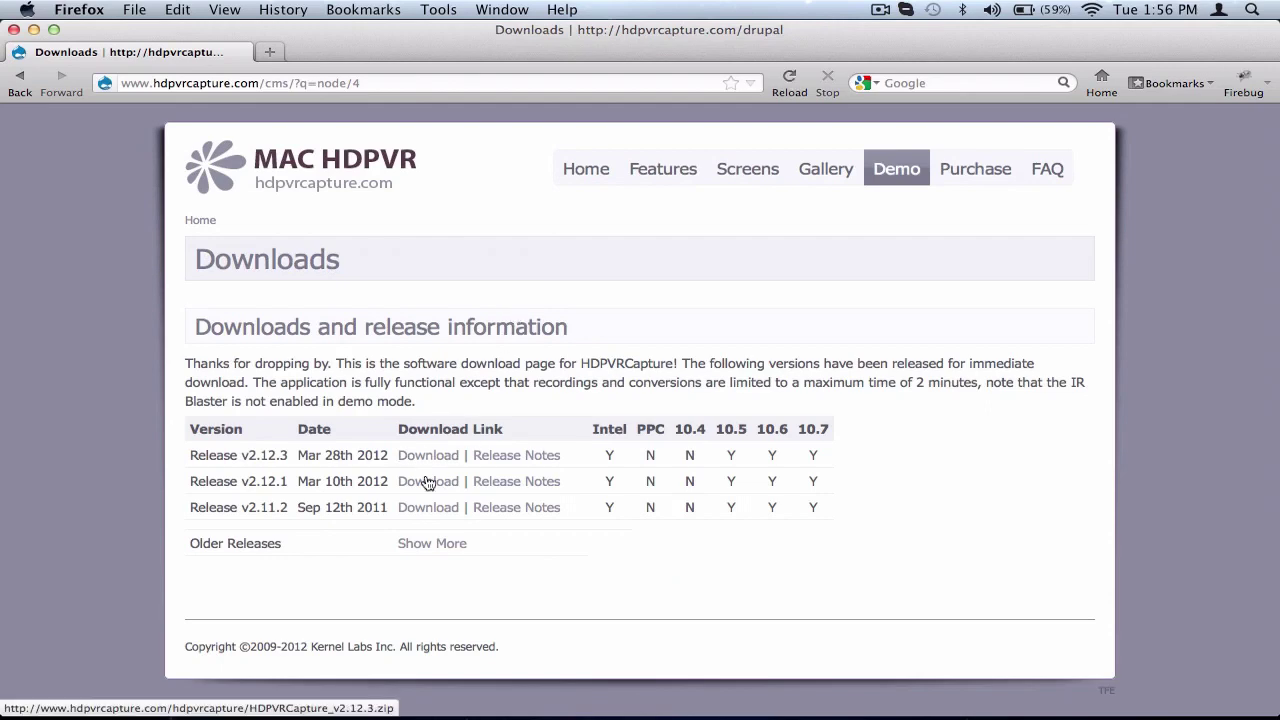
left_click(33, 30)
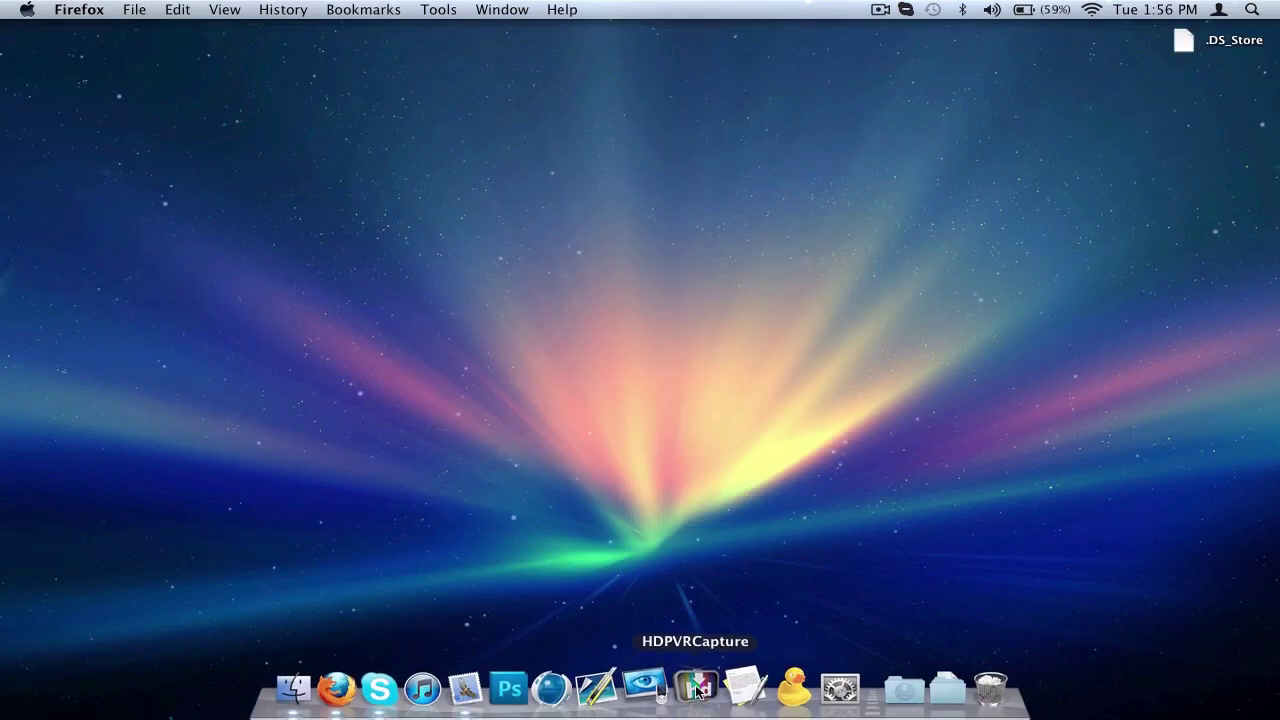
Launch HDPVRCapture and run a brief test capture with the existing video controls, stopping it after a few seconds
left_click(695, 692)
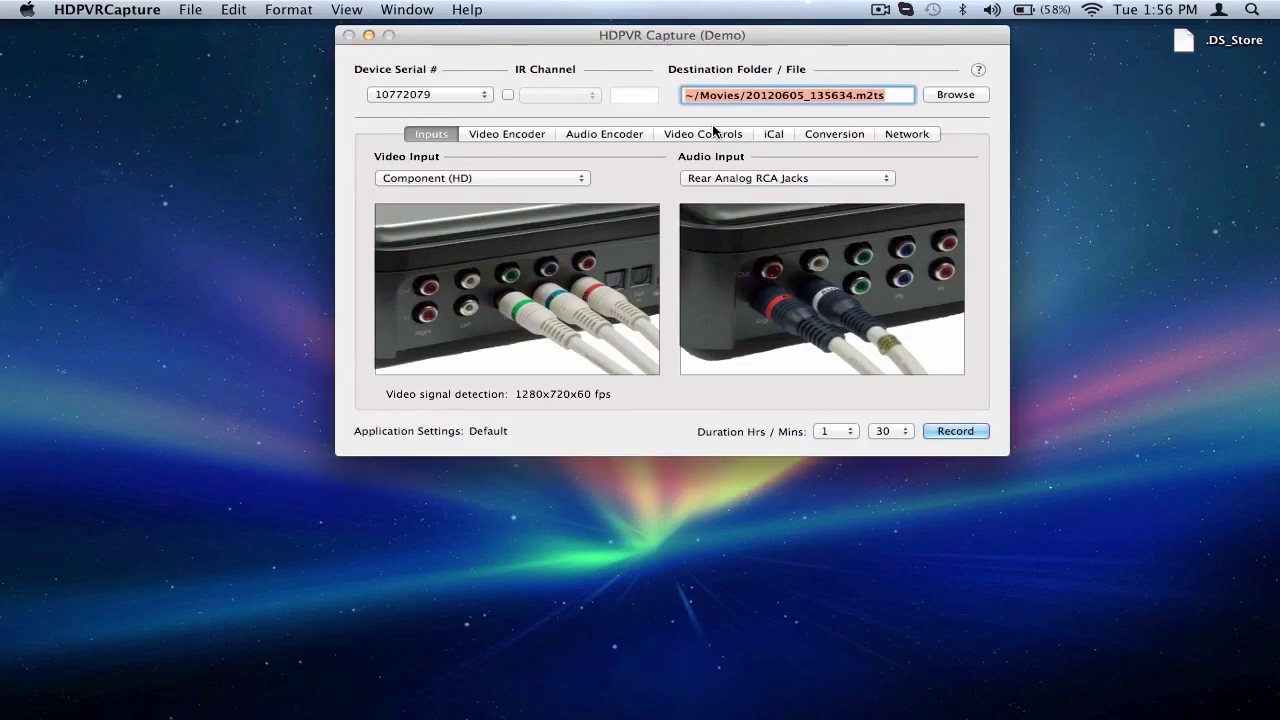
left_click(712, 133)
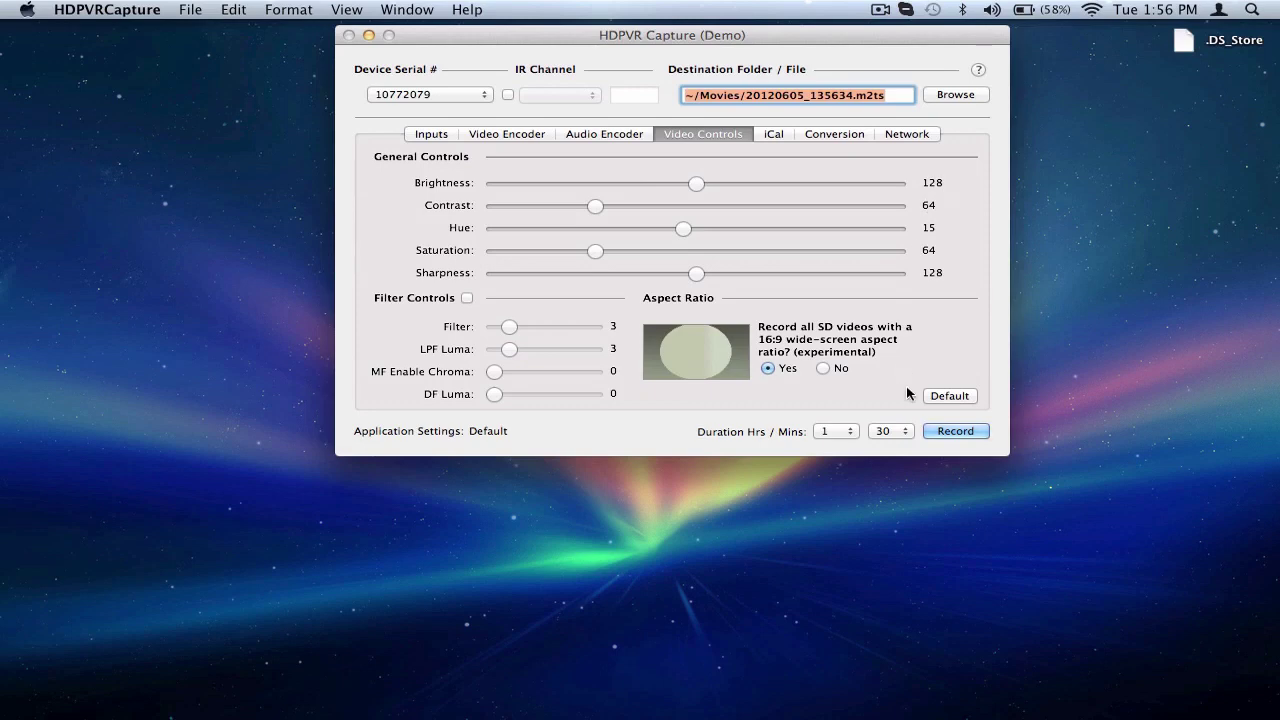
left_click(955, 431)
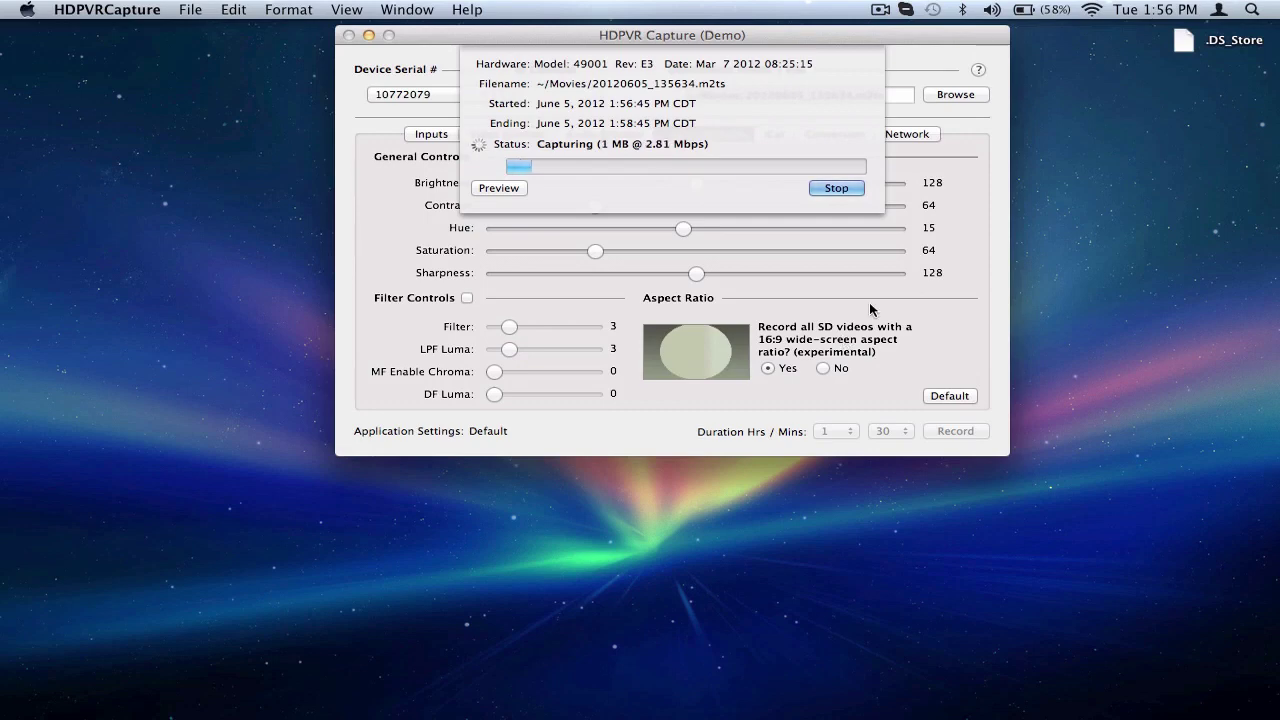
left_click(838, 188)
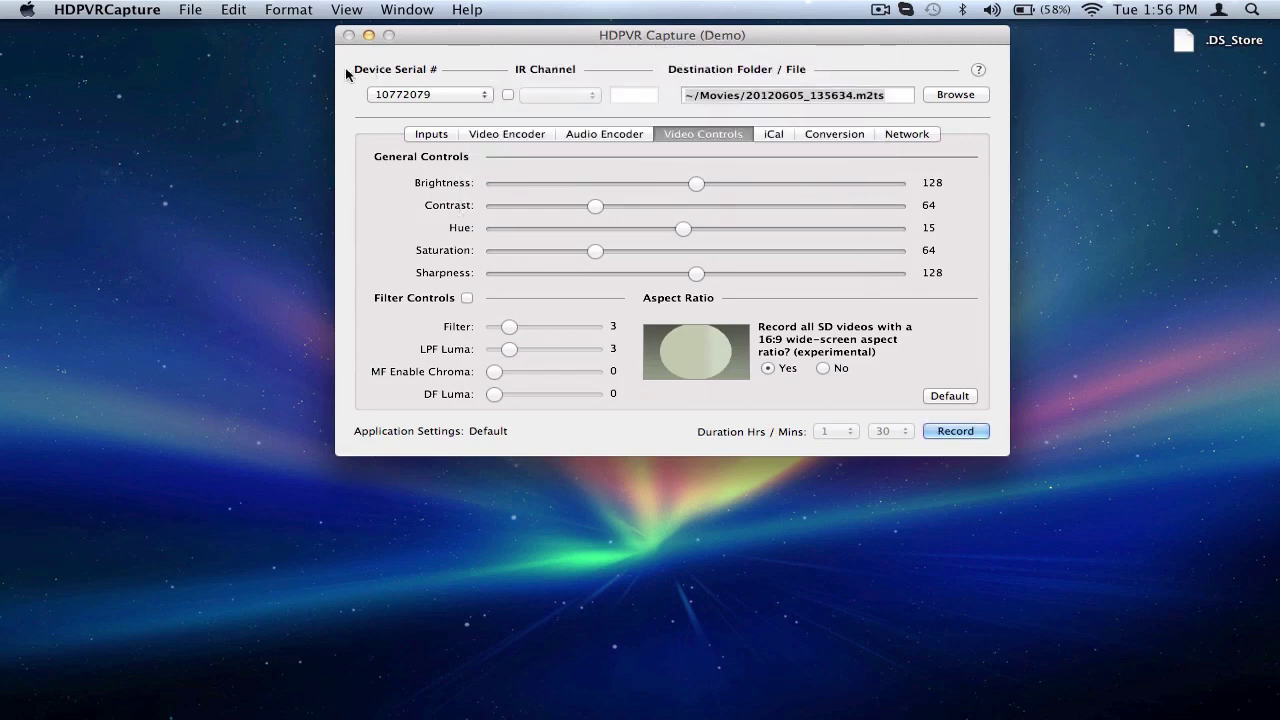
Quit HDPVRCapture and reopen EyeTV, placing the live component video window over the middle of the programs list
left_click(120, 9)
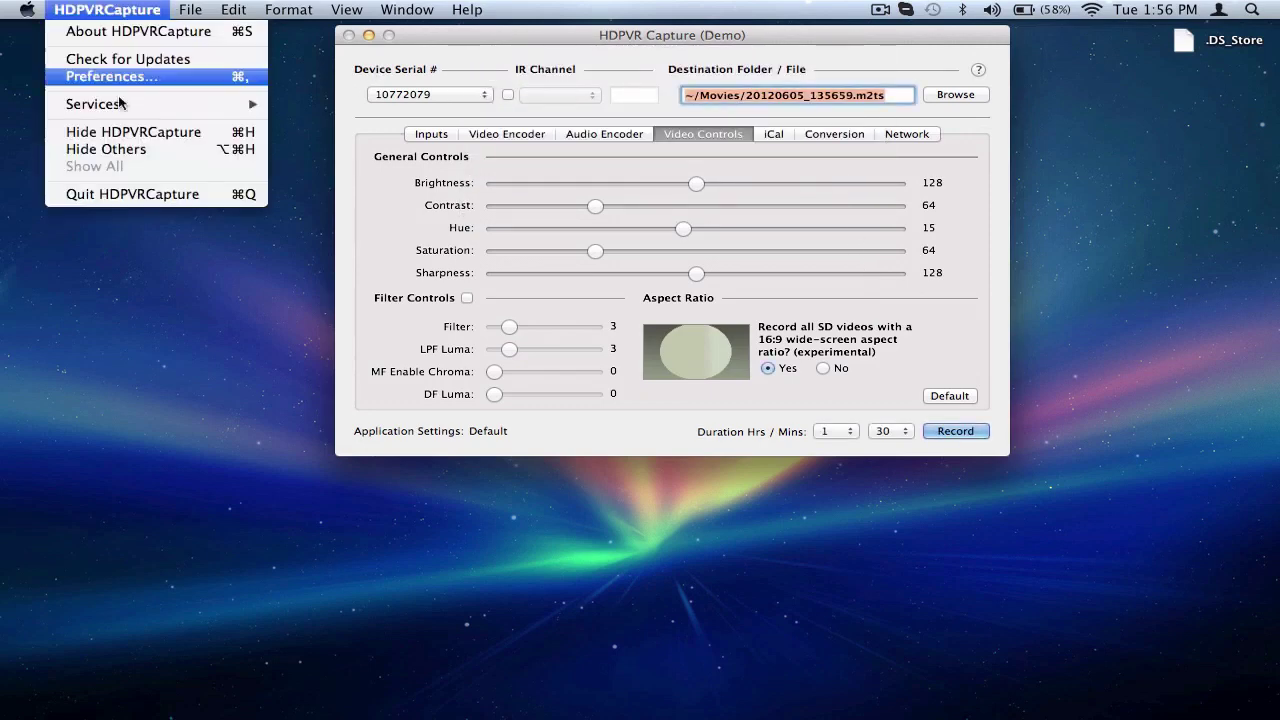
left_click(130, 194)
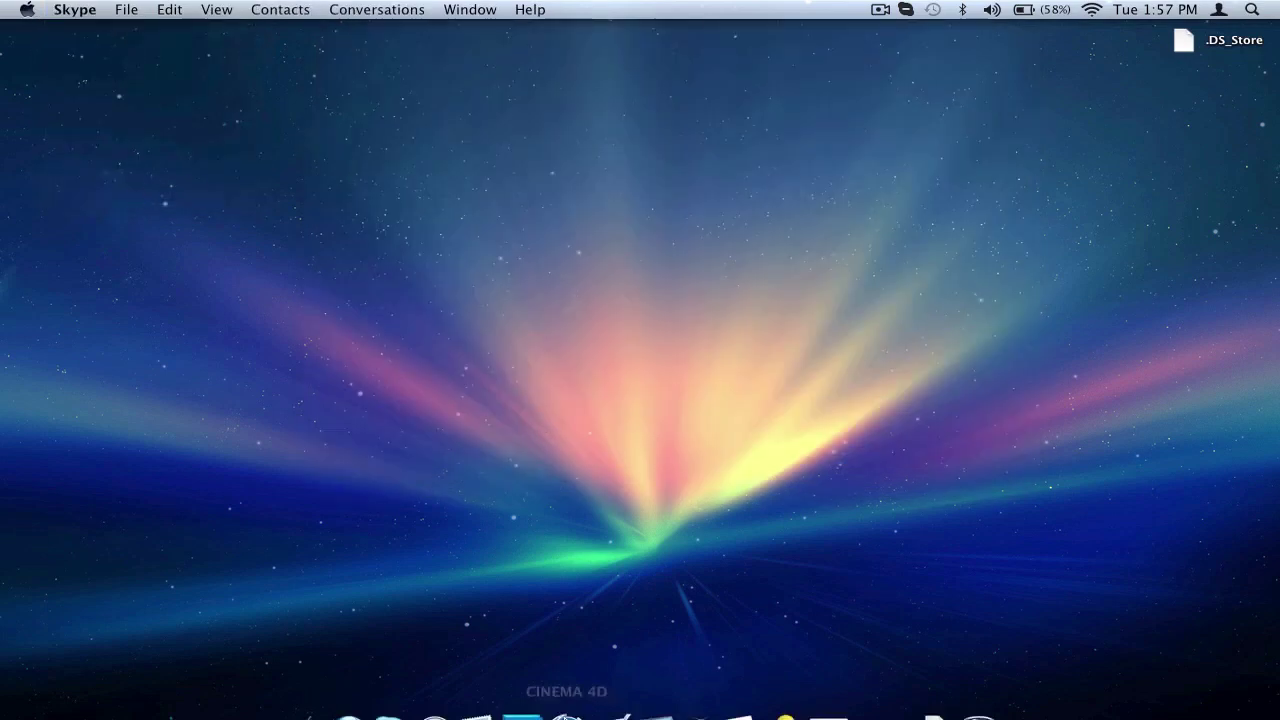
left_click(647, 697)
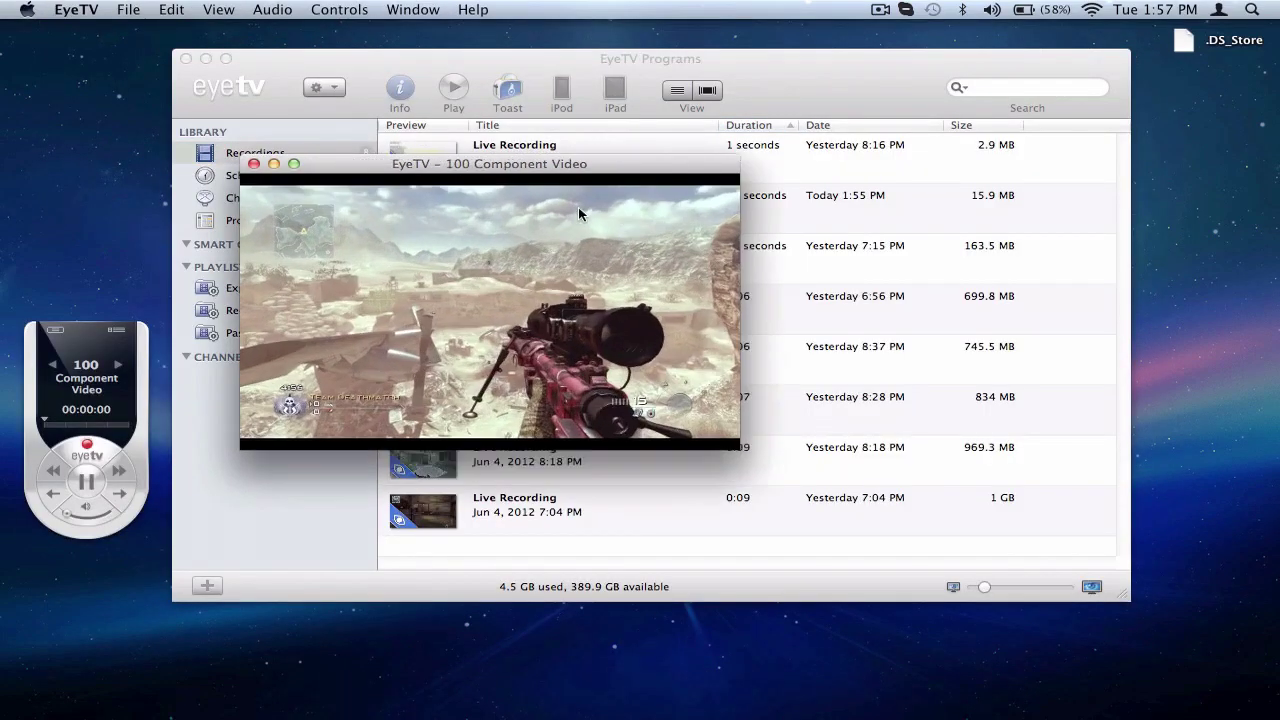
left_click_drag(566, 165, 645, 165)
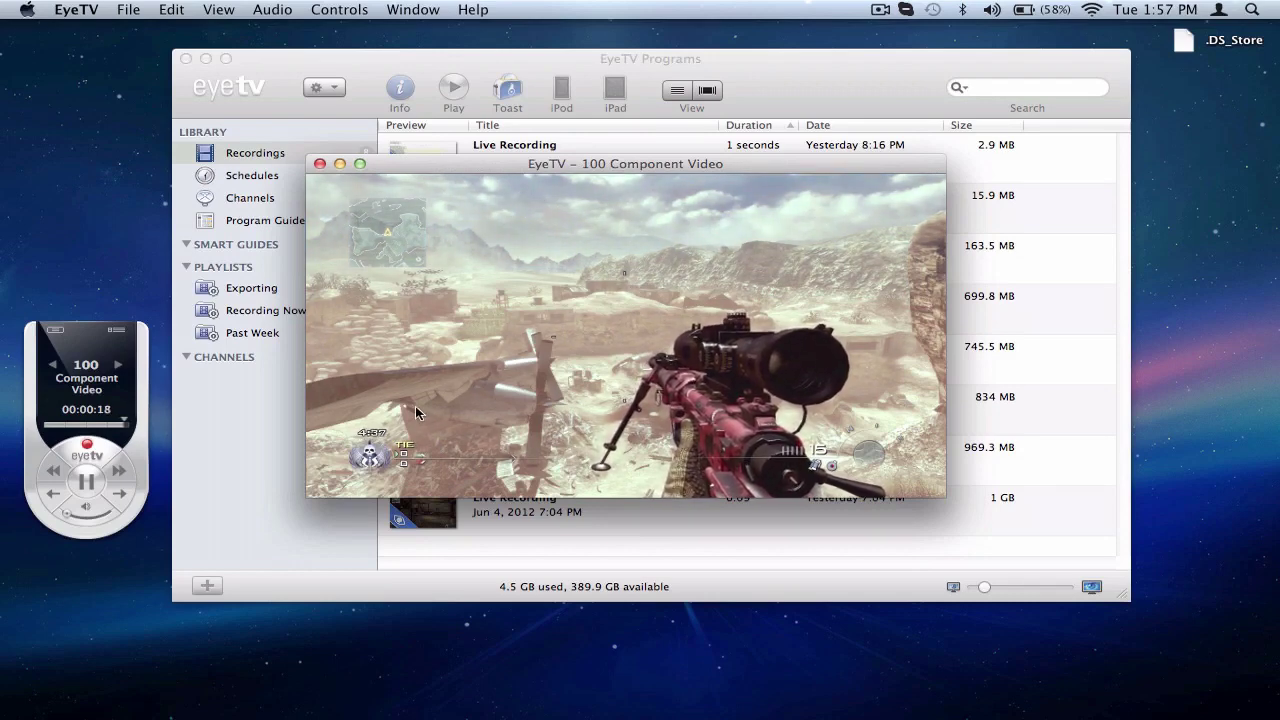
mouse_move(718, 708)
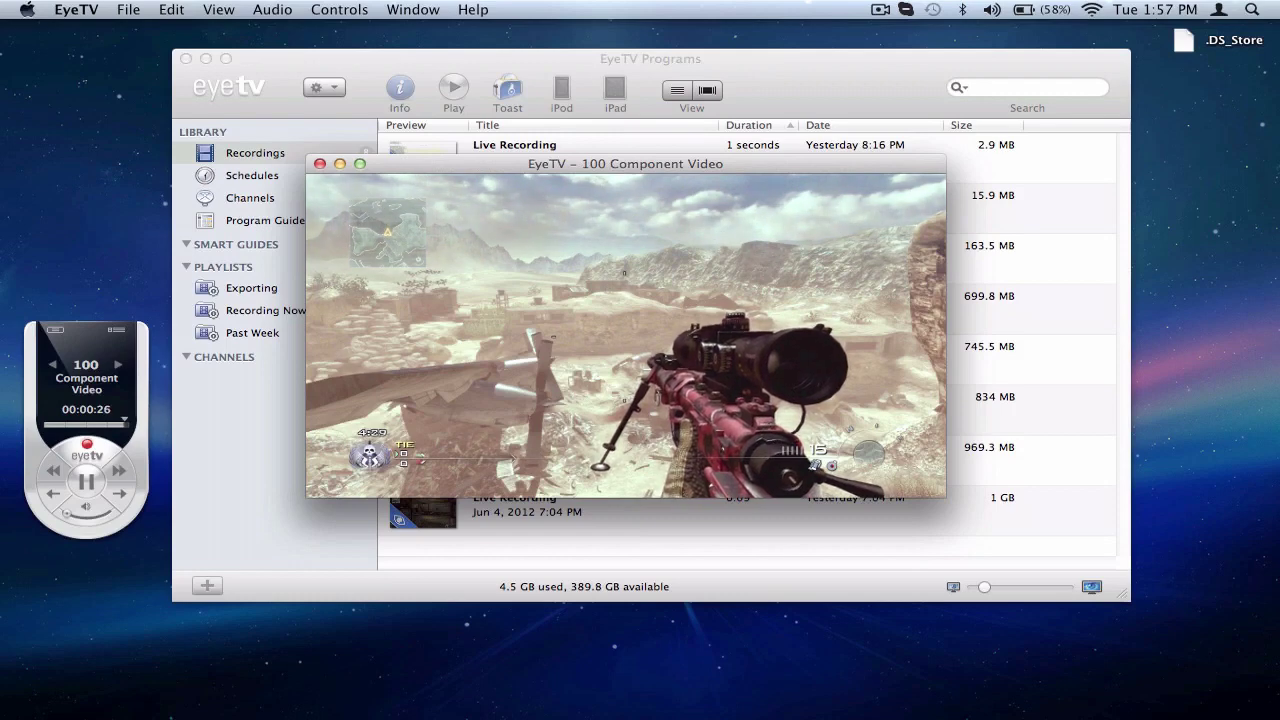
left_click_drag(610, 175, 607, 215)
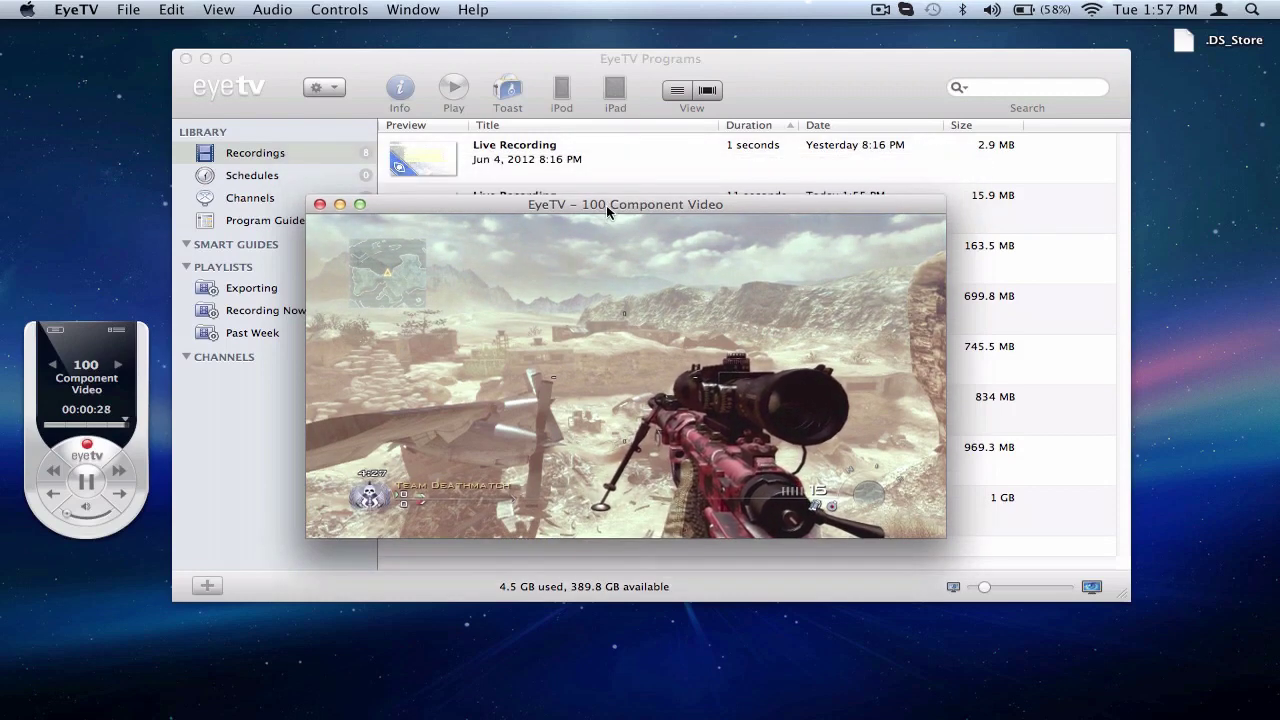
Record a clip of a few seconds from the live component video and minimize the live video window
left_click(86, 447)
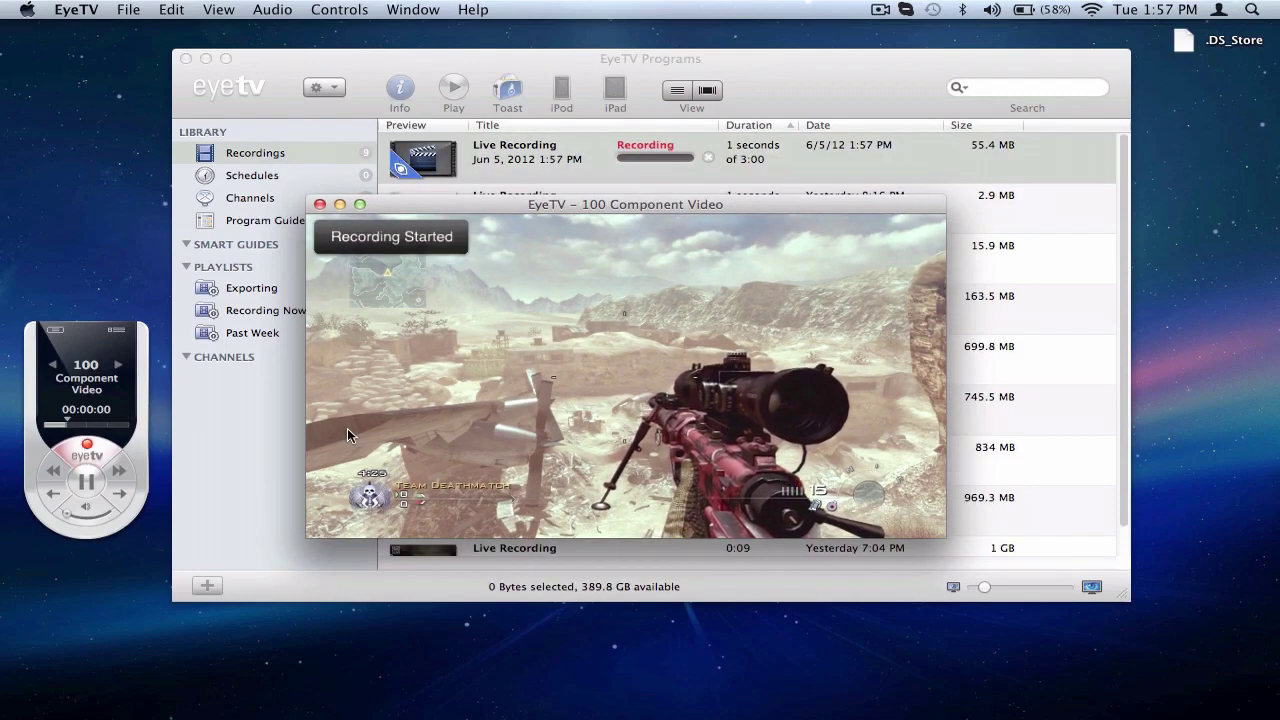
left_click(87, 446)
left_click(339, 204)
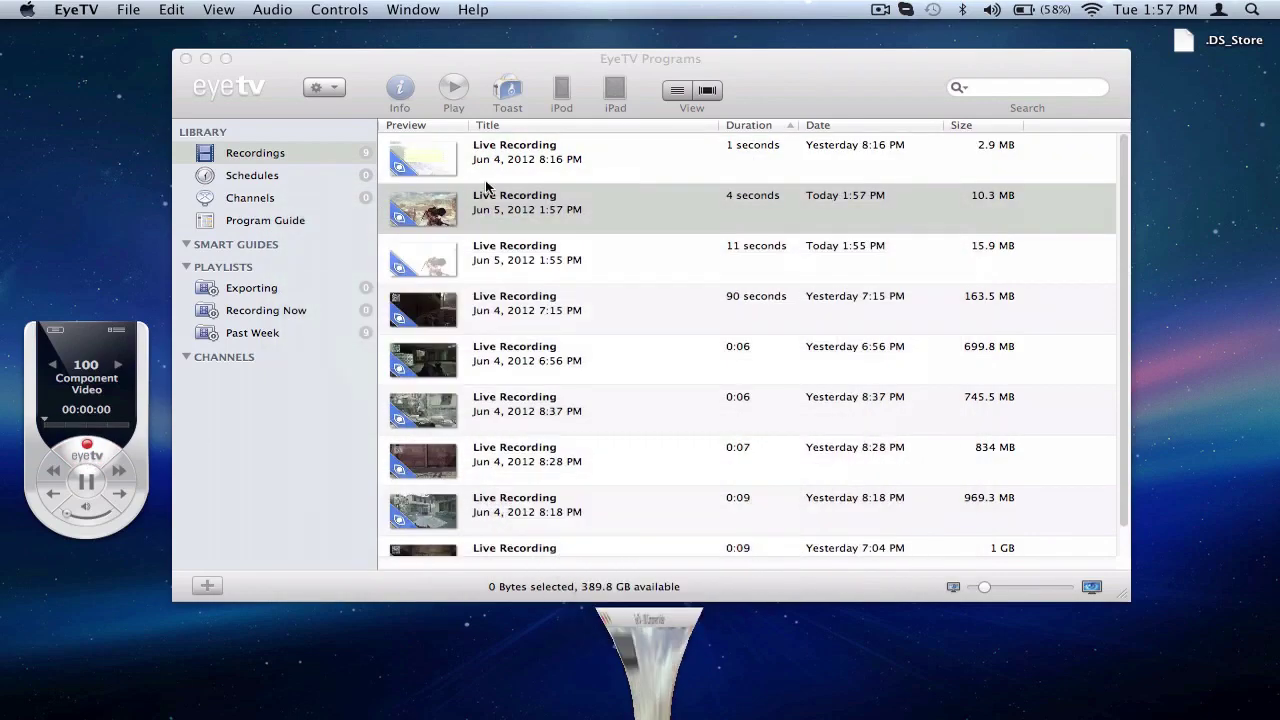
Play the newest live recording from the library, close its player window, and select that recording in the list
left_click(503, 194)
double_click(504, 194)
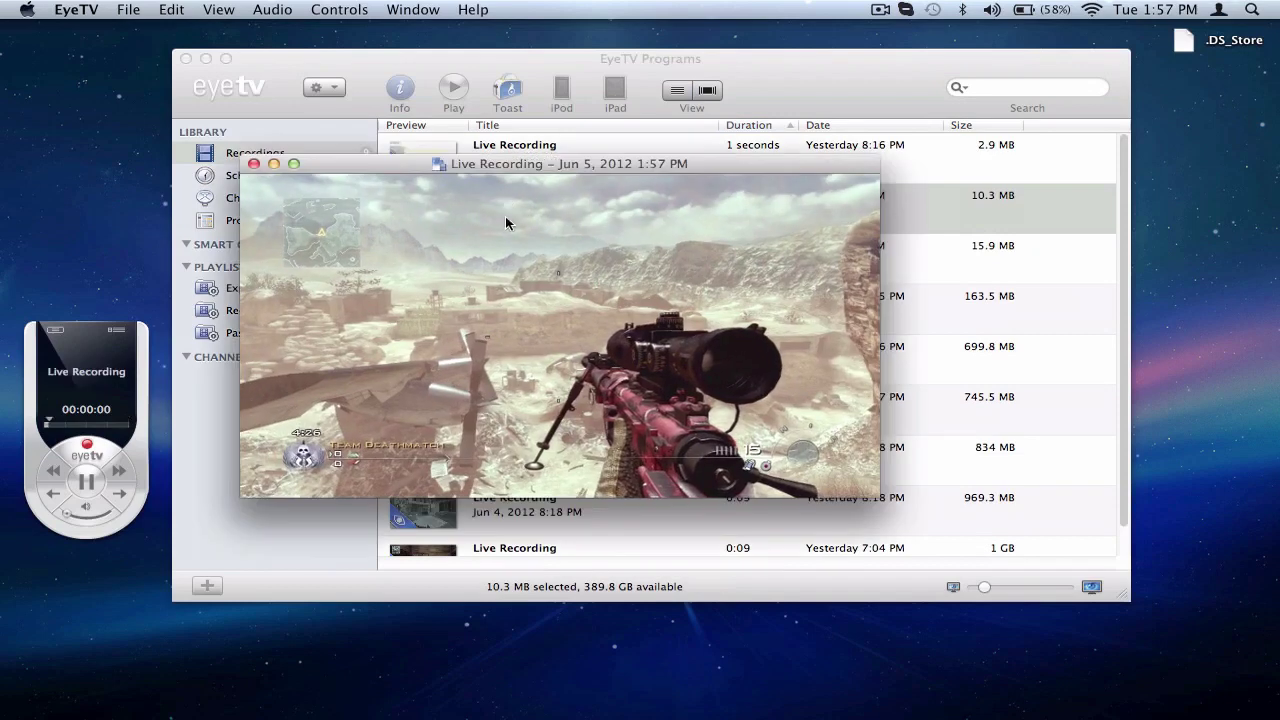
left_click(254, 164)
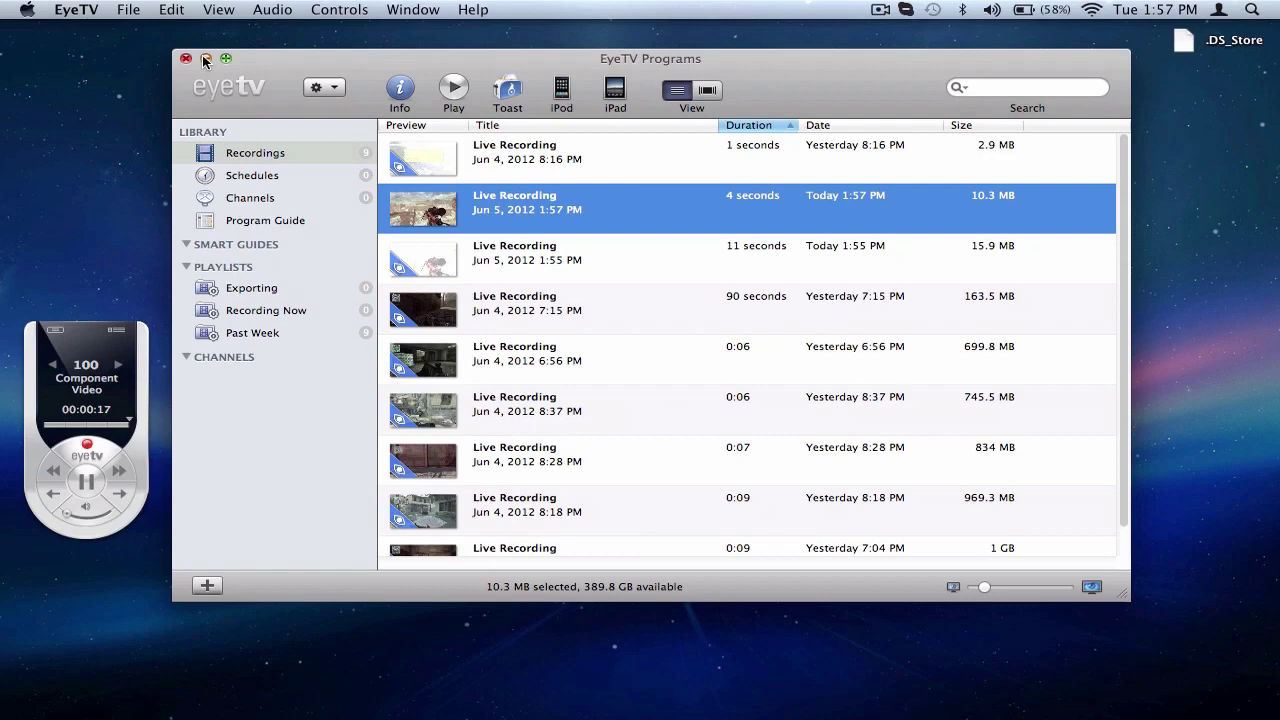
left_click(628, 362)
left_click(646, 214)
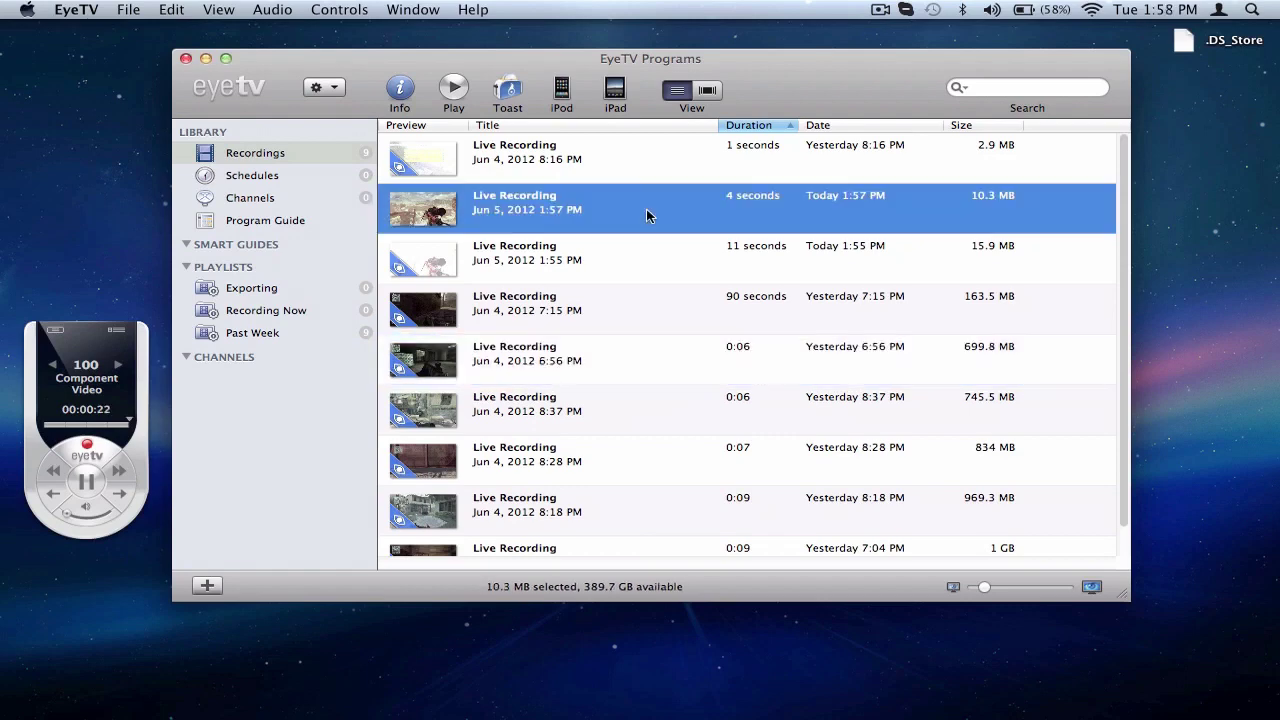